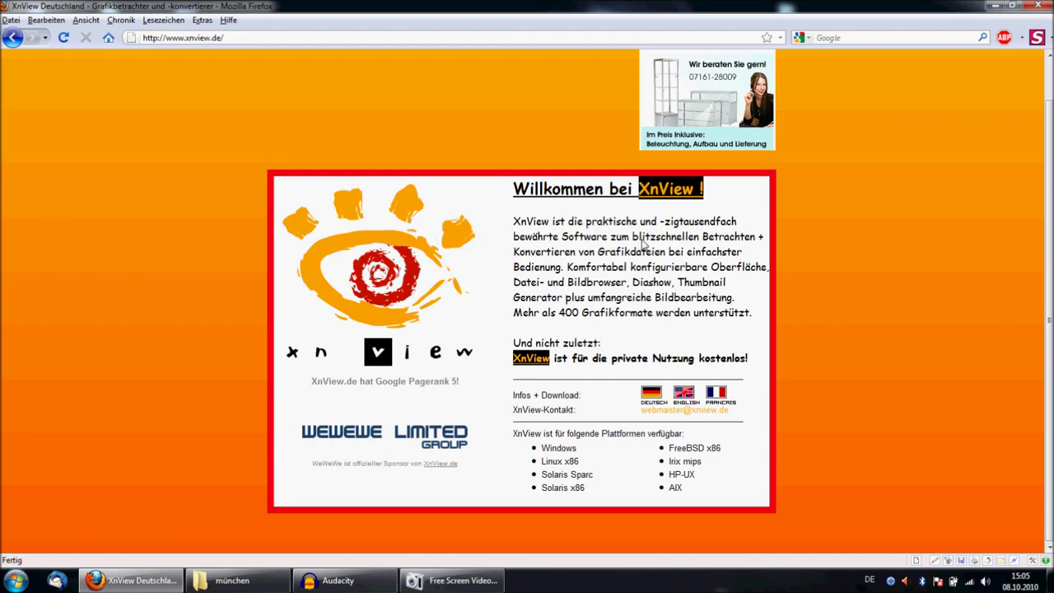
# - Visit the German XnView site, return to xnview.de, then close Firefox
pyautogui.click(652, 395)
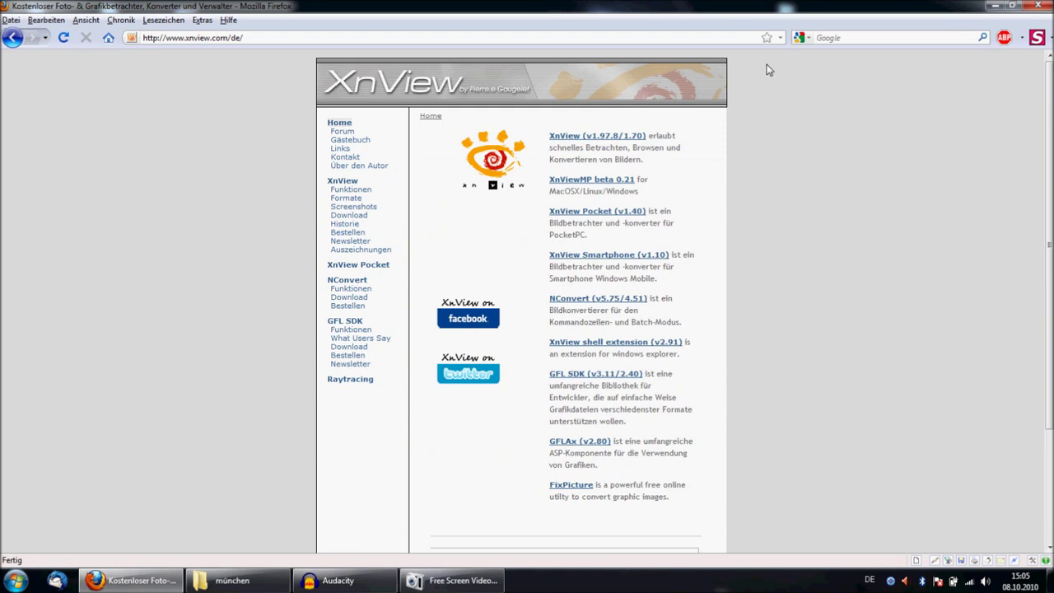
pyautogui.click(12, 37)
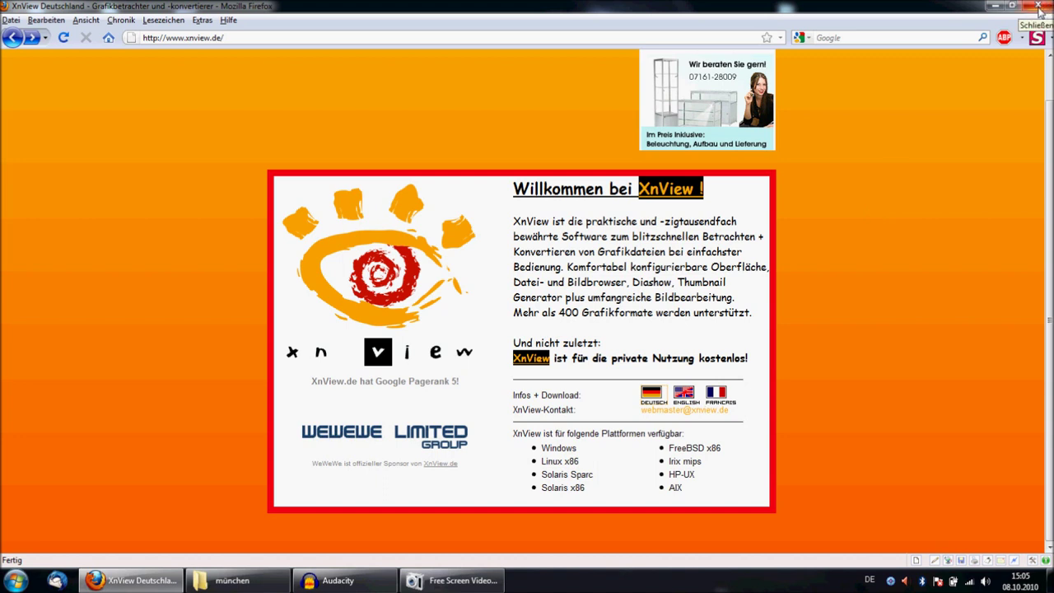
pyautogui.click(1039, 9)
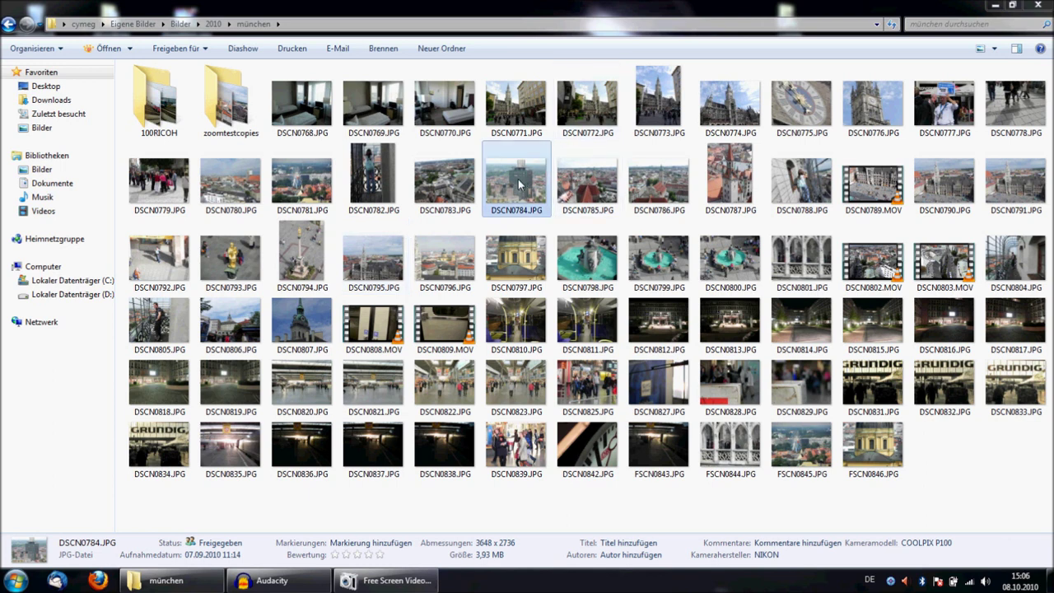
# - Open DSCN0795.JPG, the Munich city hall photo, in XnView
pyautogui.click(377, 267)
pyautogui.doubleClick(377, 268)
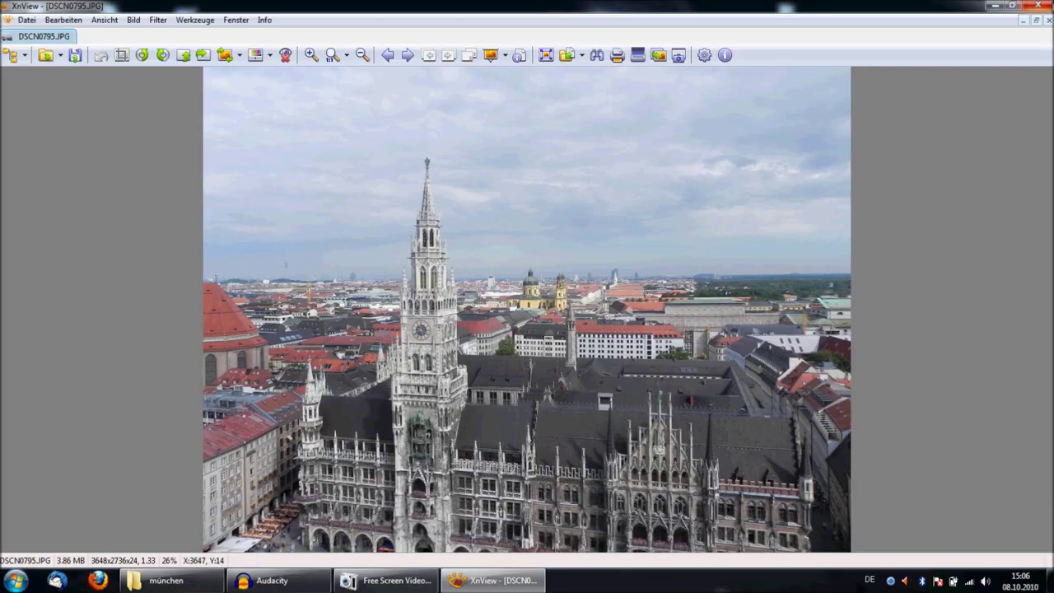
# - Replace the city hall photo with the church photo DSCN0797.JPG and open the Bild menu
pyautogui.click(1037, 5)
pyautogui.doubleClick(527, 254)
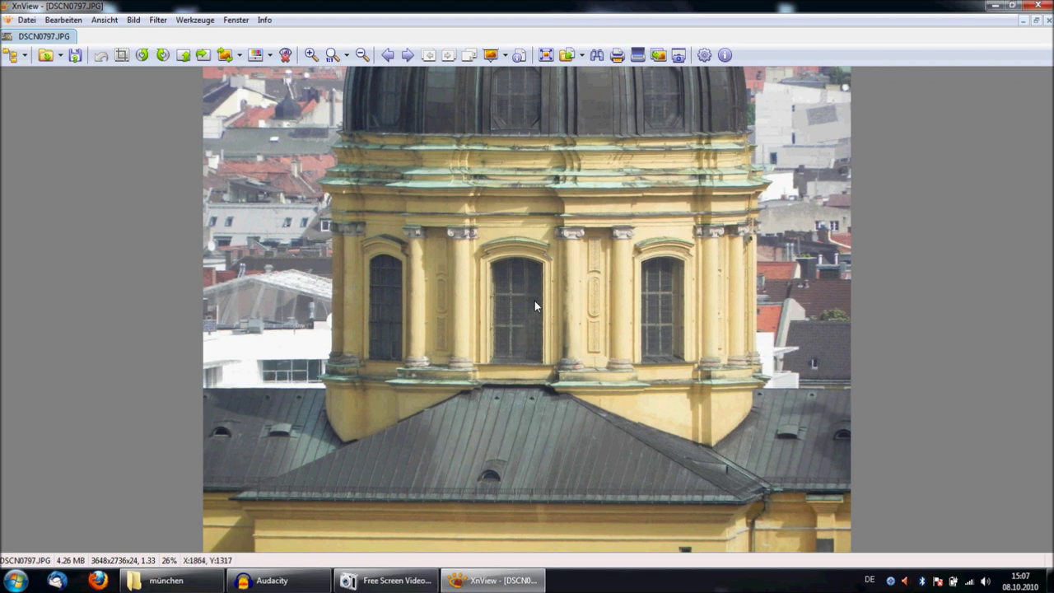
pyautogui.click(134, 20)
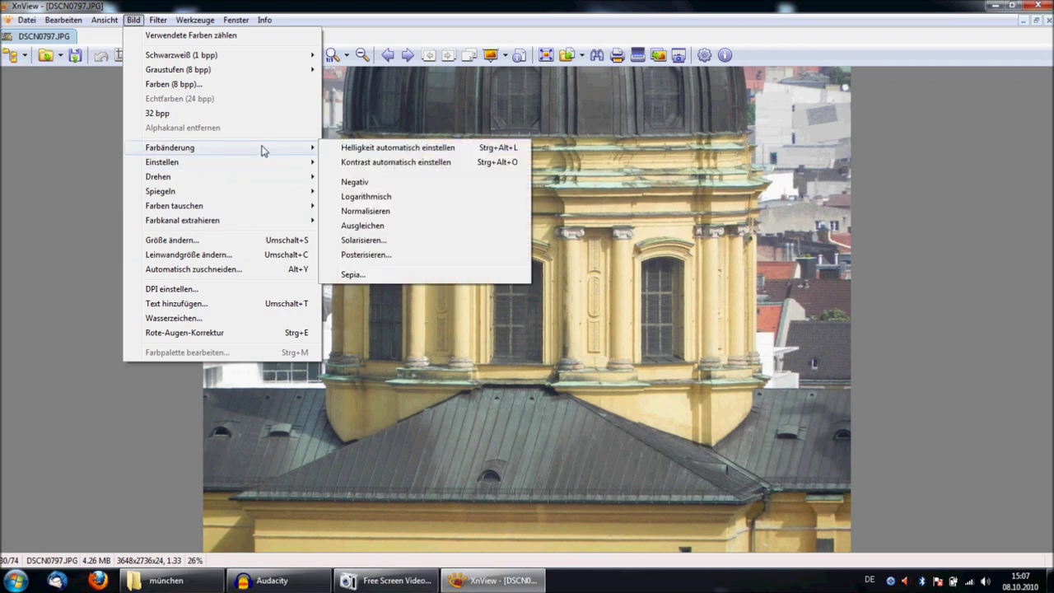
pyautogui.moveTo(162, 162)
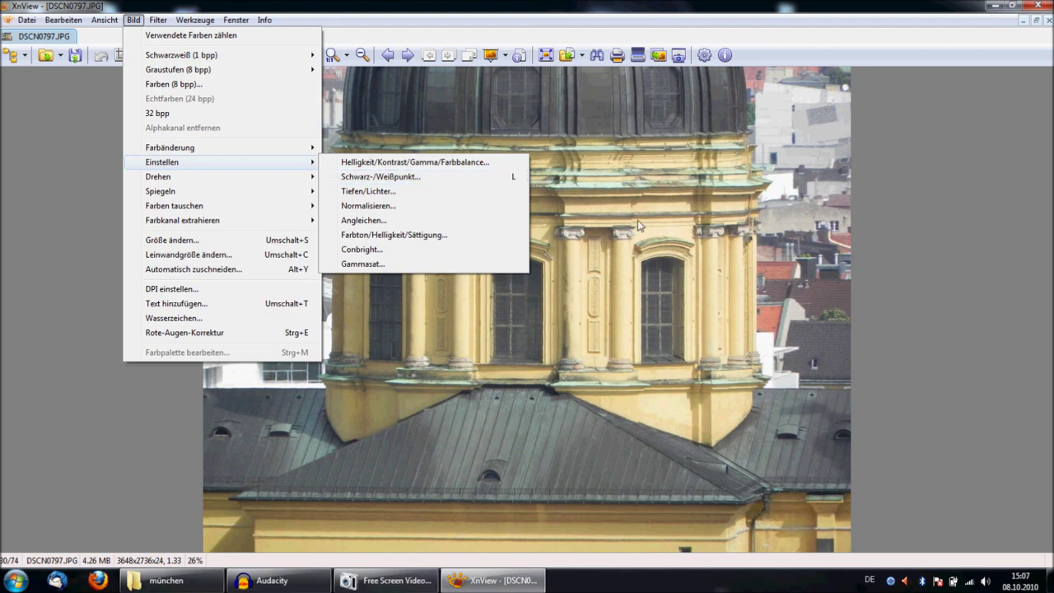
# - In full-screen view, apply Schwarz-/Weißpunkt levels with black point 41 and white point 237
pyautogui.click(706, 244)
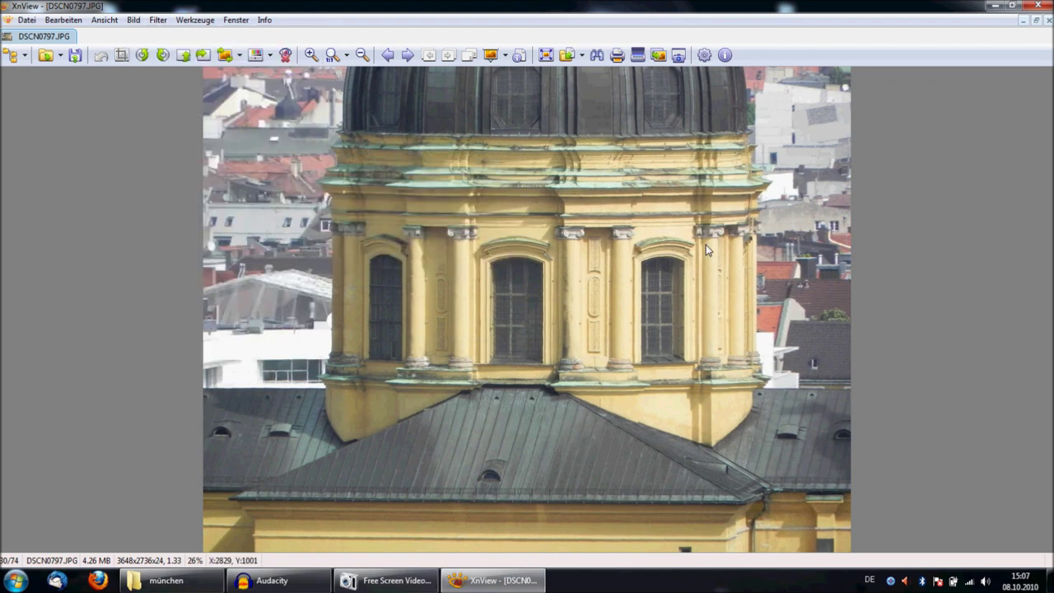
pyautogui.press('Return')
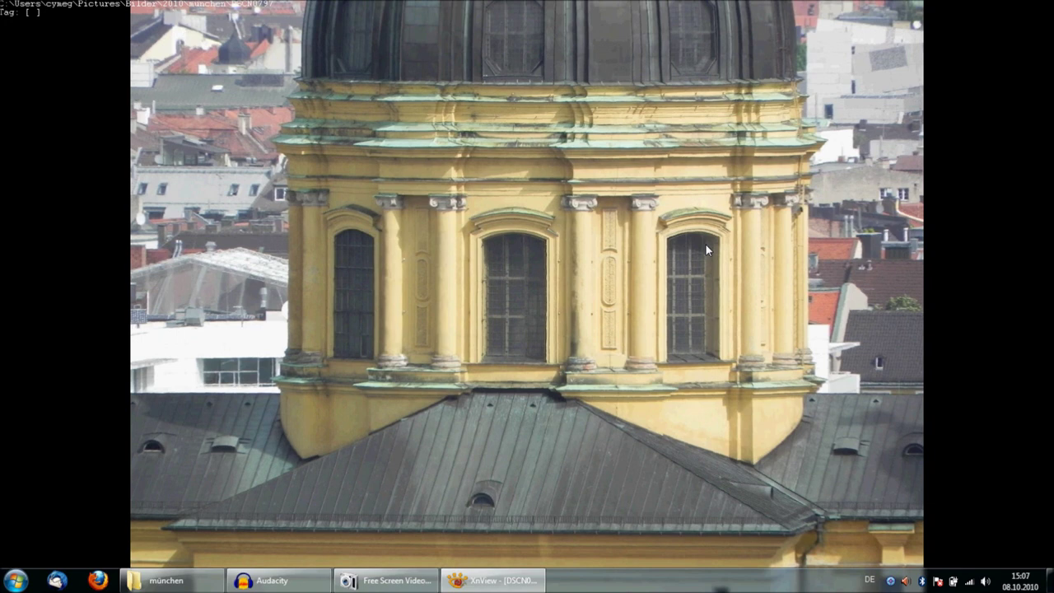
pyautogui.hotkey('shift', 'l')
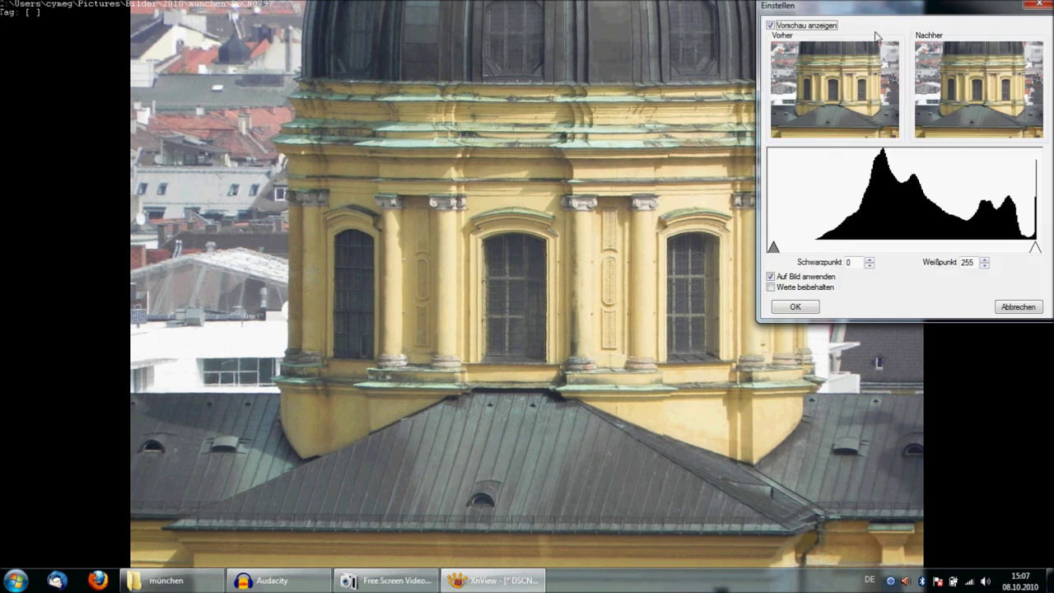
pyautogui.moveTo(875, 12)
pyautogui.mouseDown()
pyautogui.moveTo(884, 137)
pyautogui.moveTo(854, 173)
pyautogui.mouseUp()
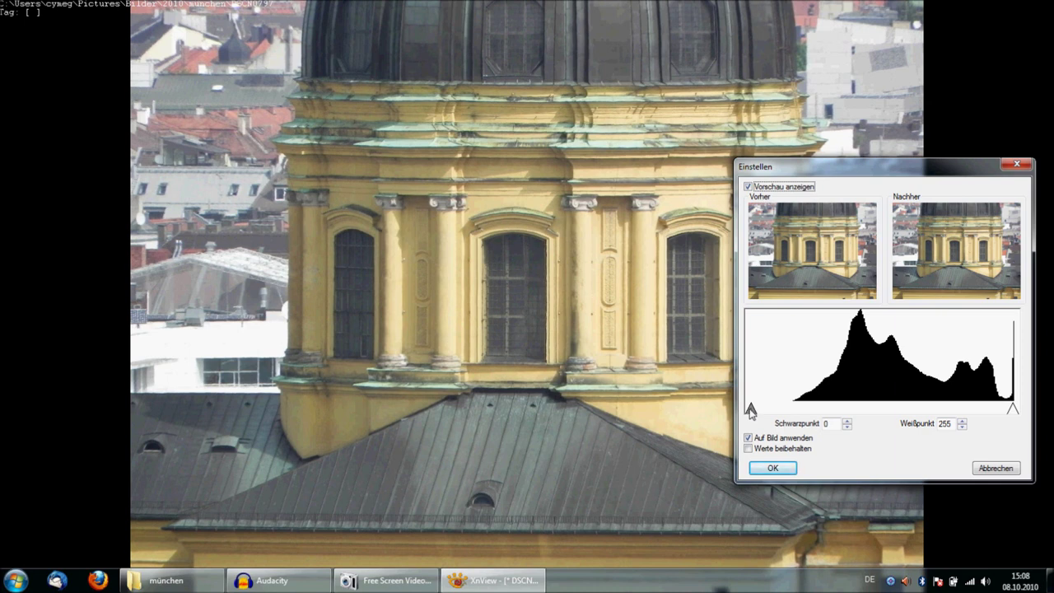
pyautogui.moveTo(750, 409); pyautogui.dragTo(786, 409)
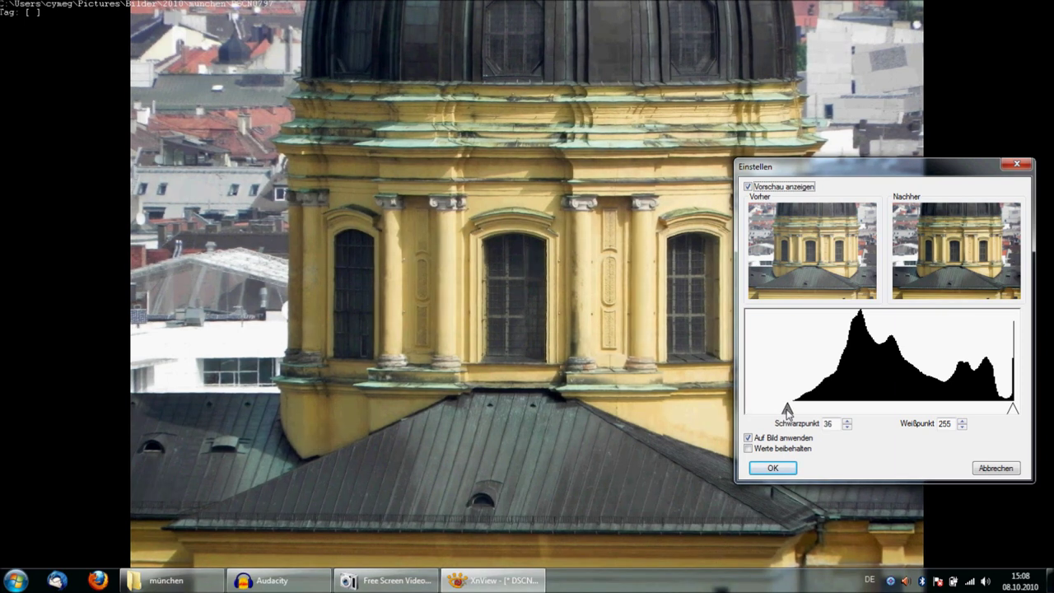
pyautogui.moveTo(786, 409); pyautogui.dragTo(792, 409)
pyautogui.moveTo(1013, 412); pyautogui.dragTo(996, 412)
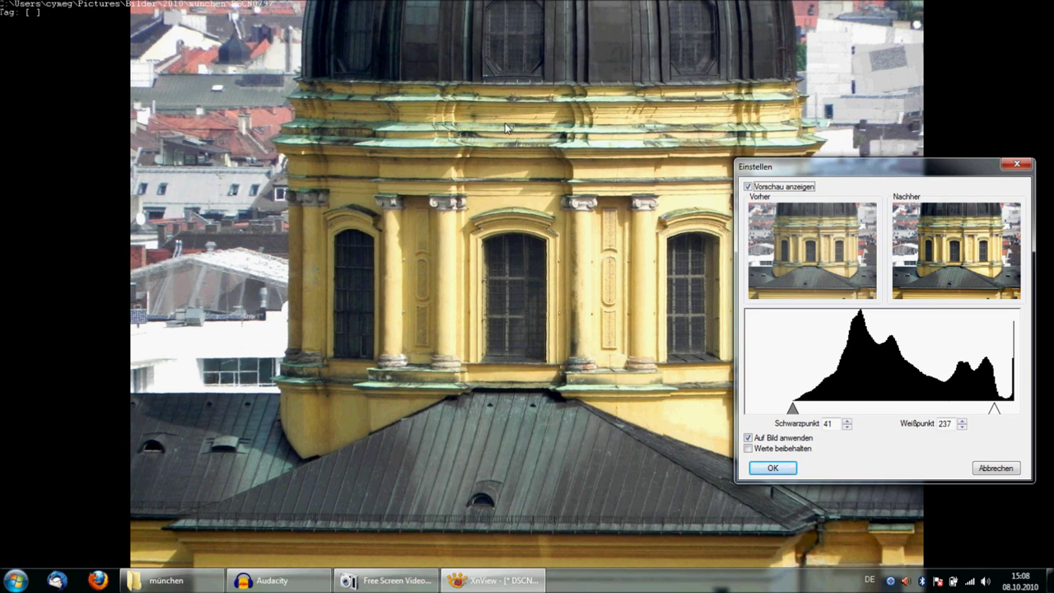
pyautogui.click(777, 469)
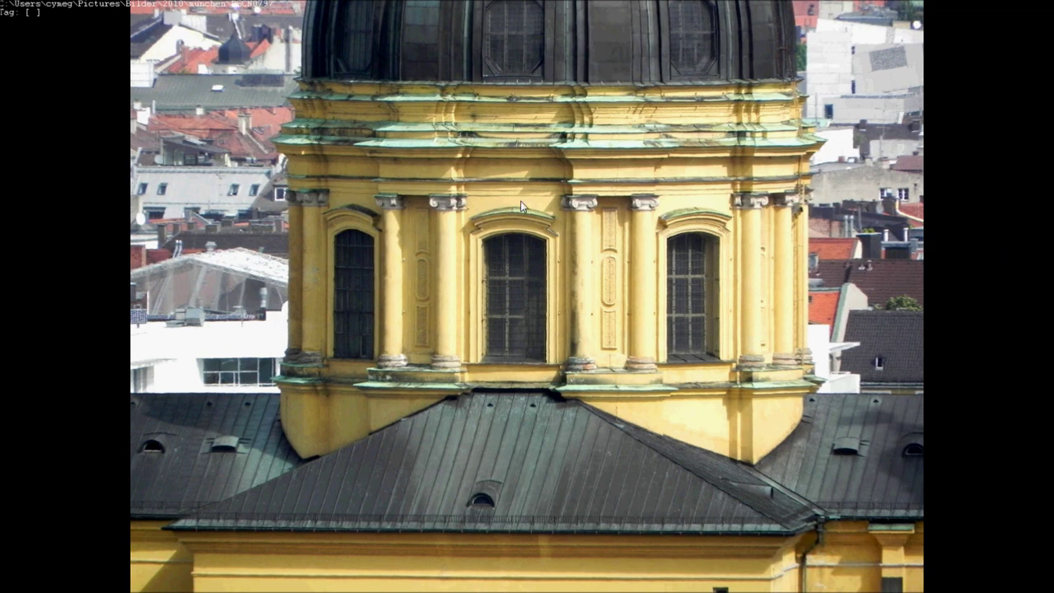
# - Apply automatic contrast and automatic brightness to the church photo
pyautogui.press('Escape')
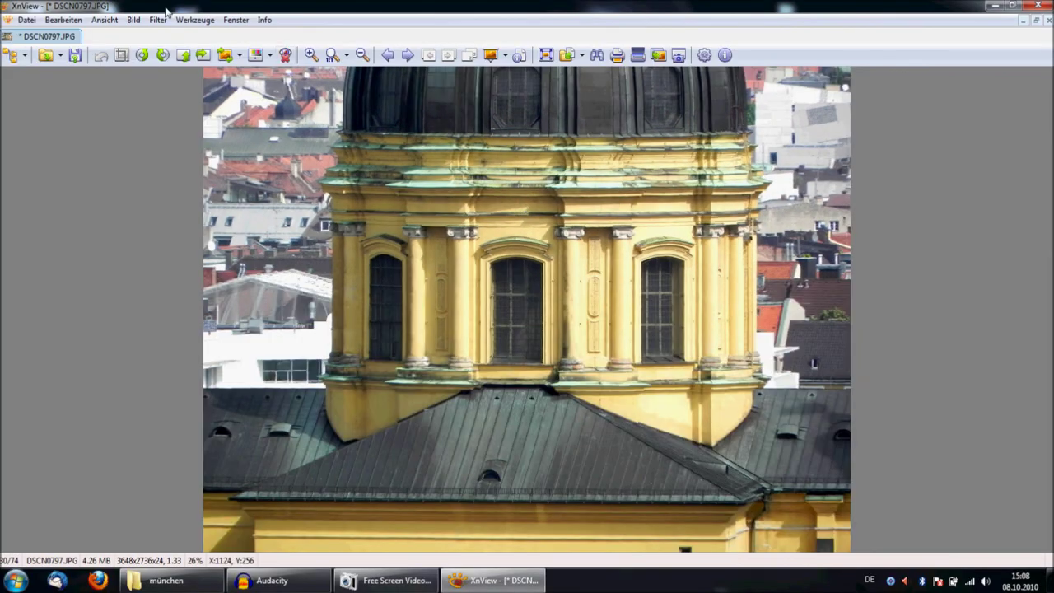
pyautogui.click(133, 19)
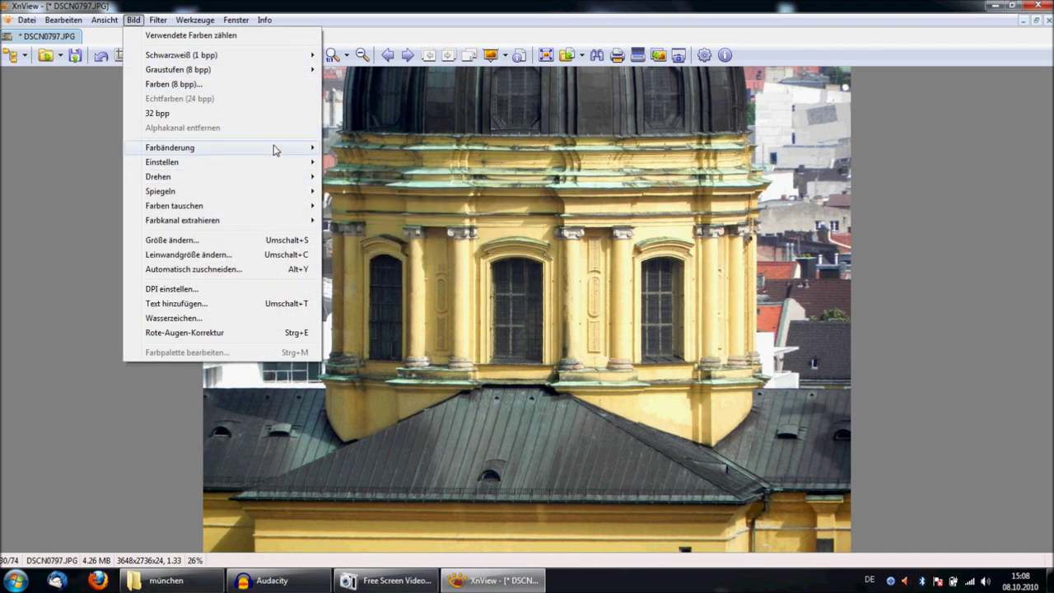
pyautogui.click(383, 163)
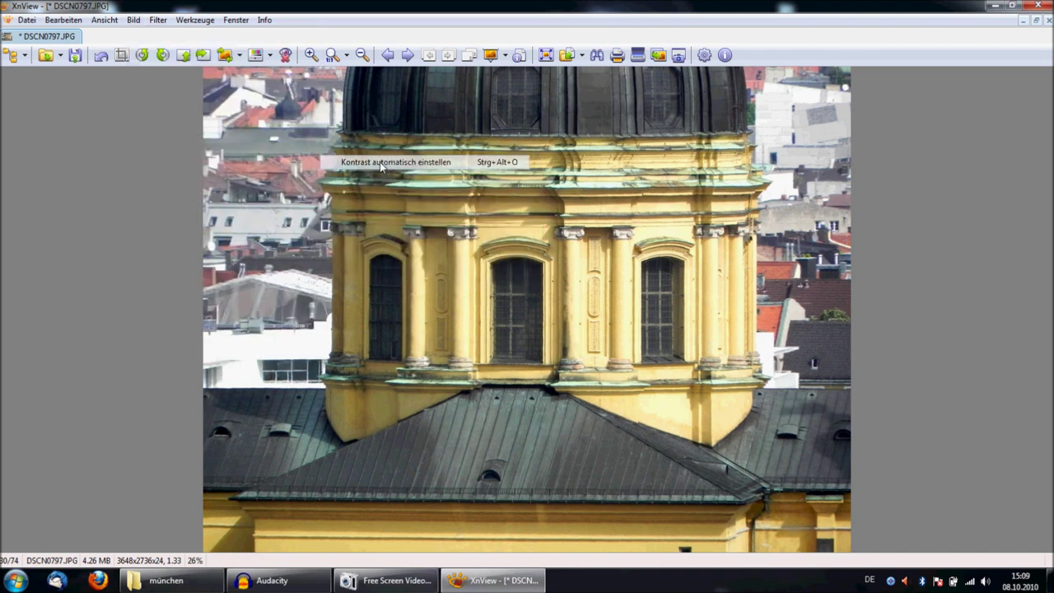
pyautogui.click(133, 19)
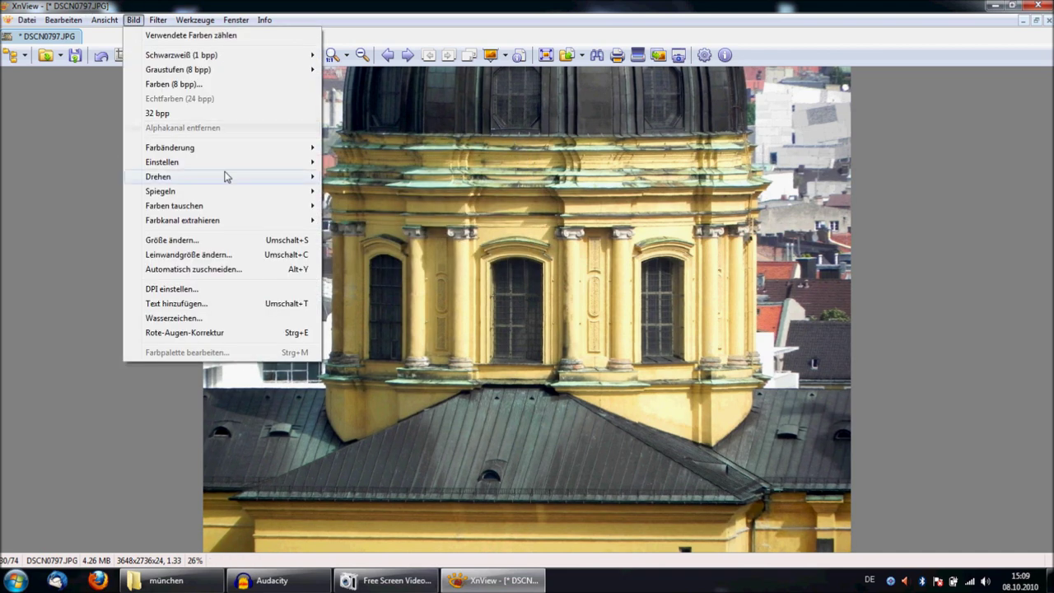
pyautogui.moveTo(169, 147)
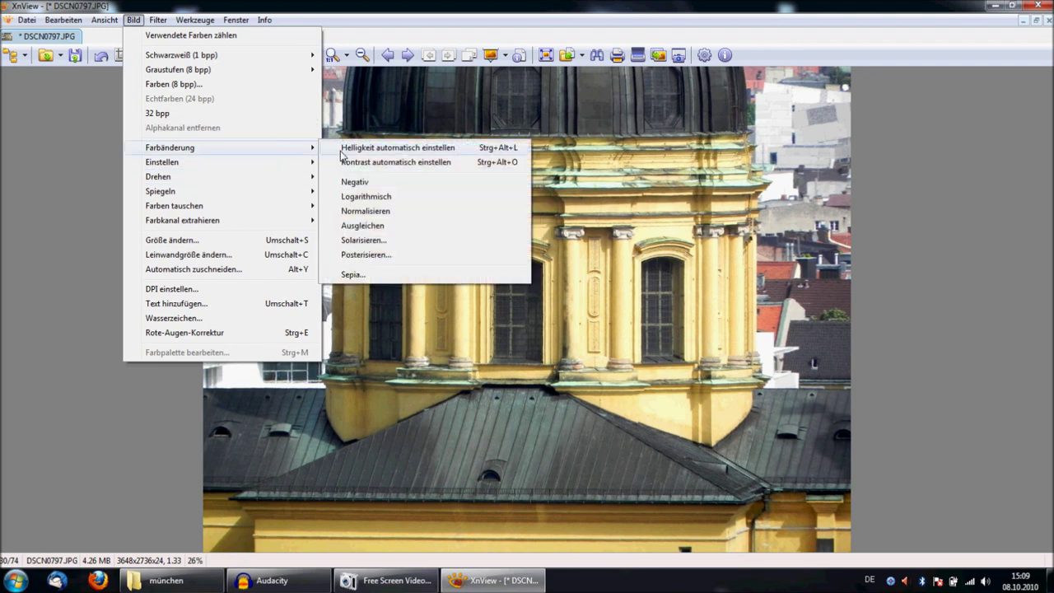
pyautogui.click(341, 149)
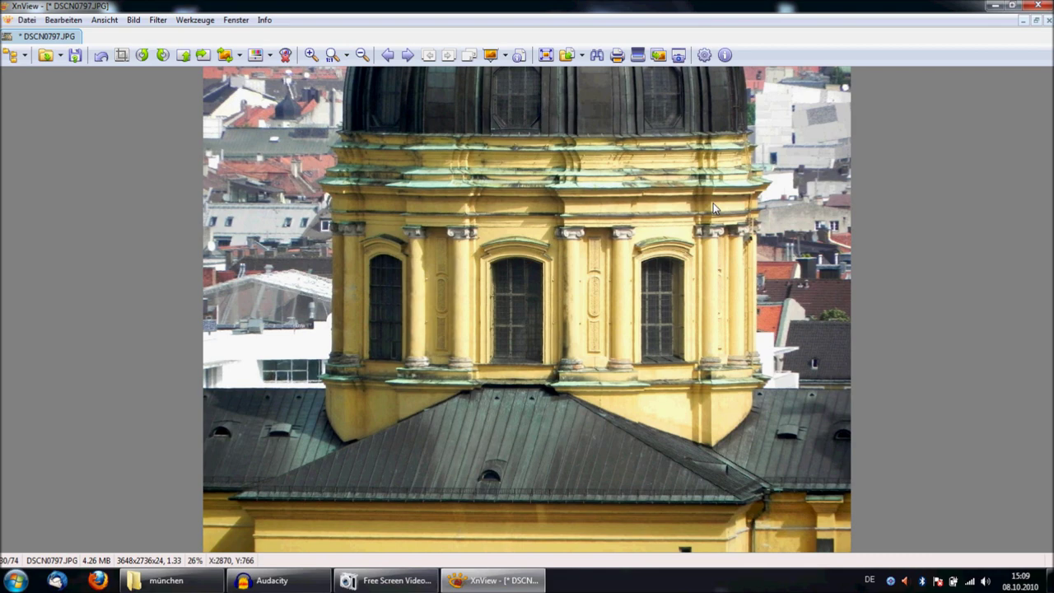
# - Close the full-screen viewer via its context menu, returning to the münchen folder
pyautogui.press('Return')
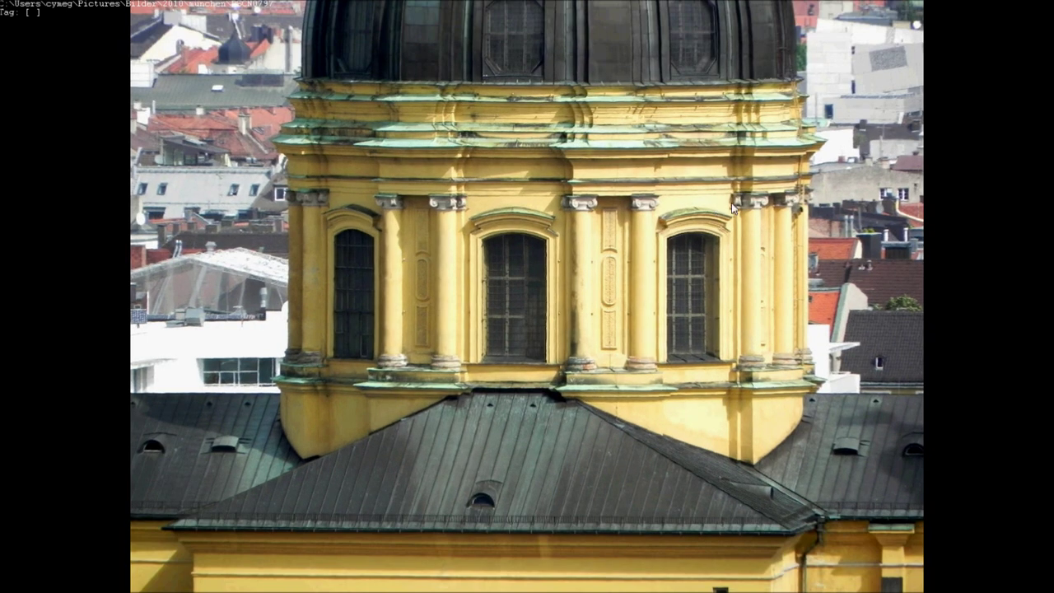
pyautogui.rightClick(761, 141)
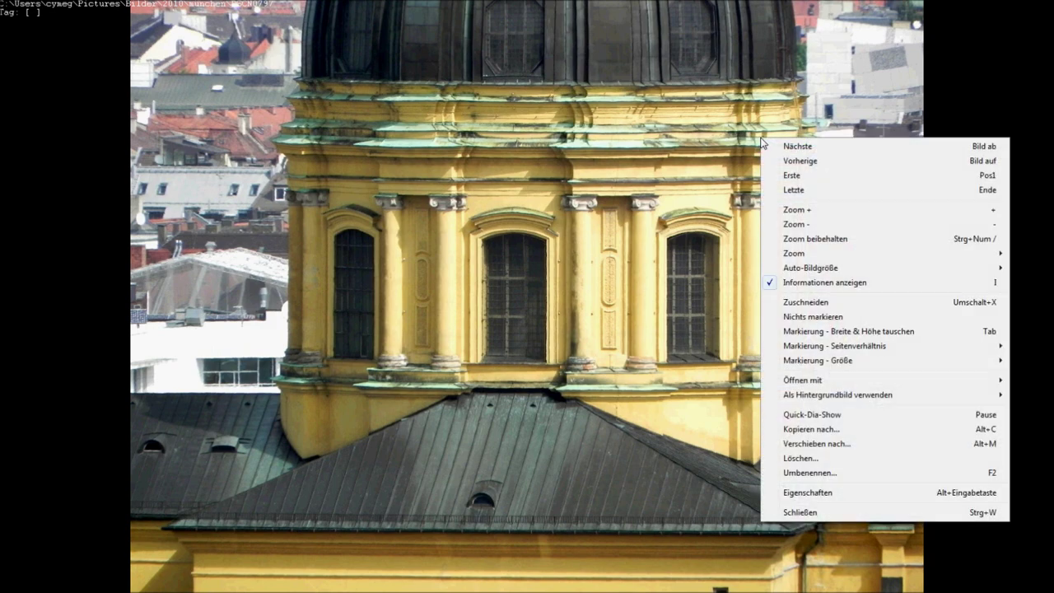
pyautogui.click(843, 514)
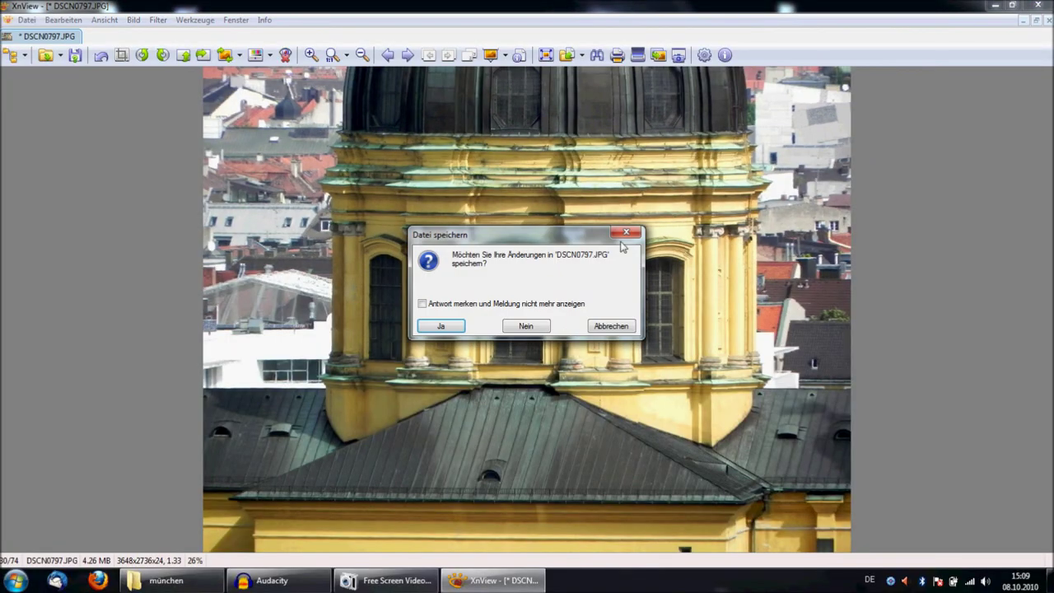
pyautogui.click(529, 326)
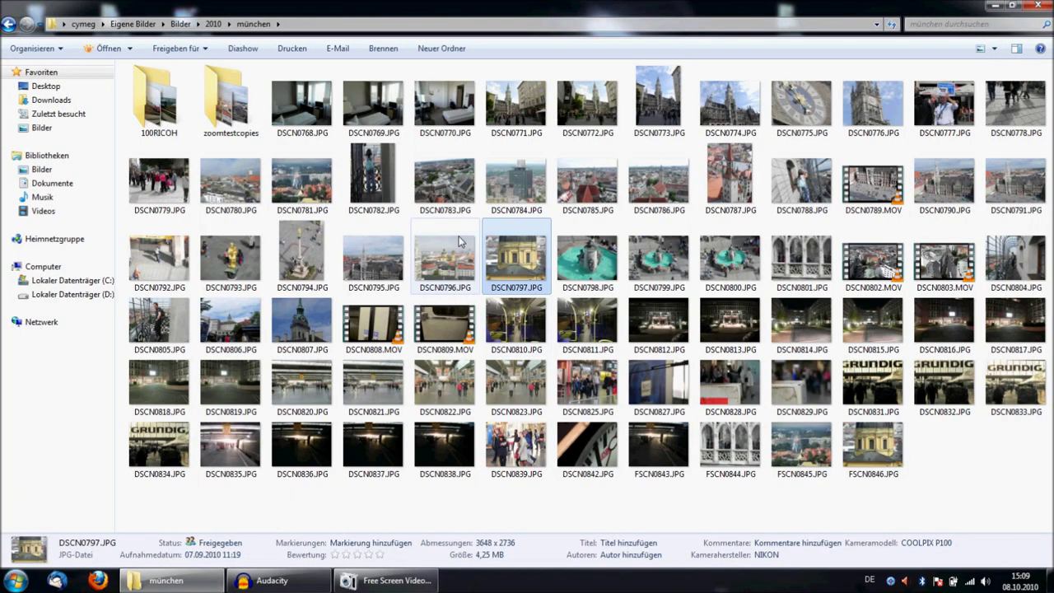
# - Open DSCN0784.JPG, the glass high-rise photo, in XnView
pyautogui.click(509, 195)
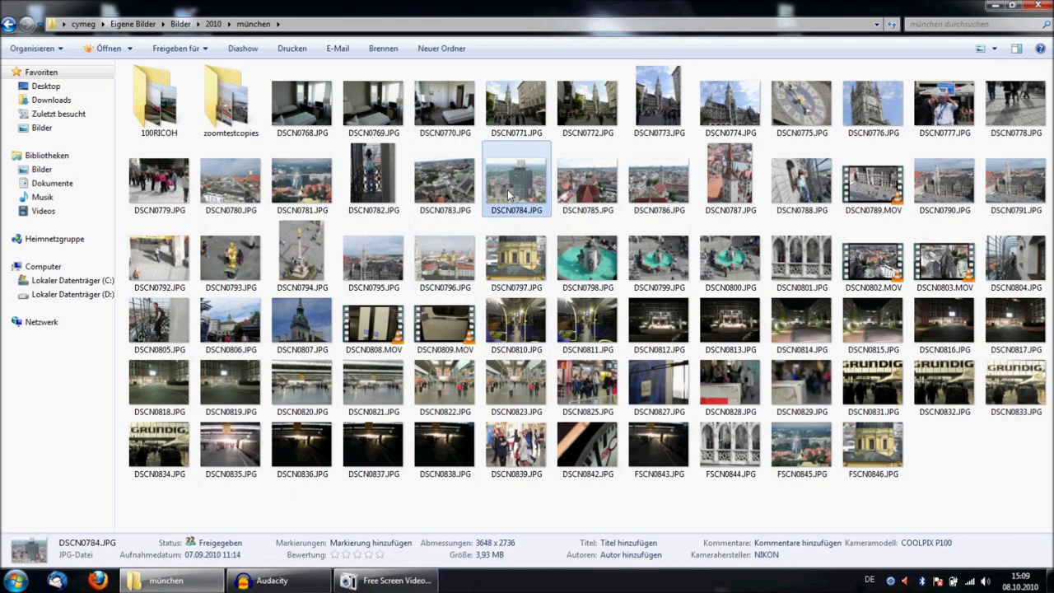
pyautogui.doubleClick(508, 195)
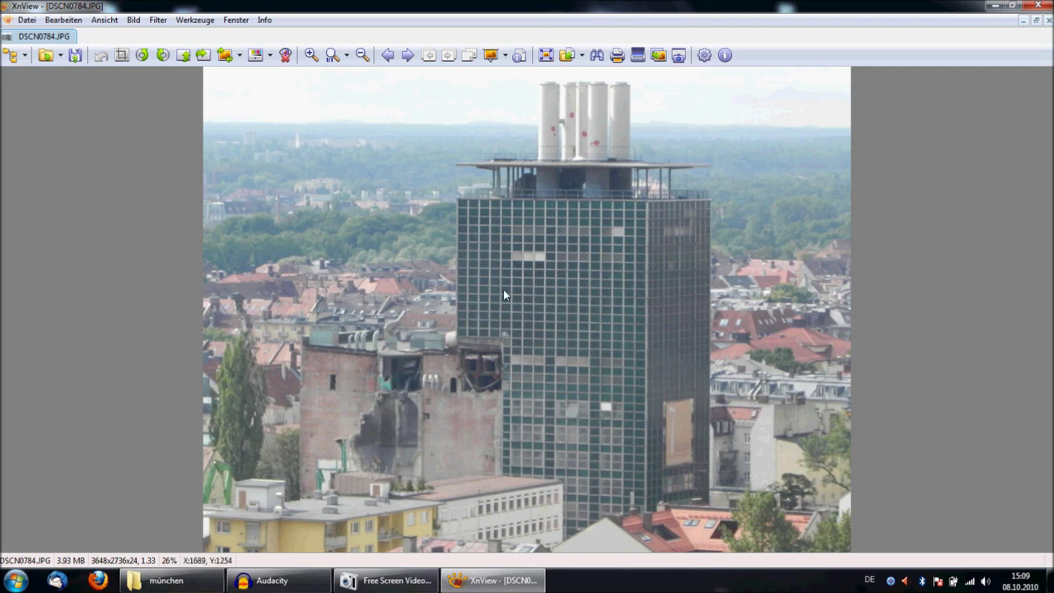
# - Apply Shift+L levels to the tower photo with black point 62 and white point 229
pyautogui.hotkey('shift', 'l')
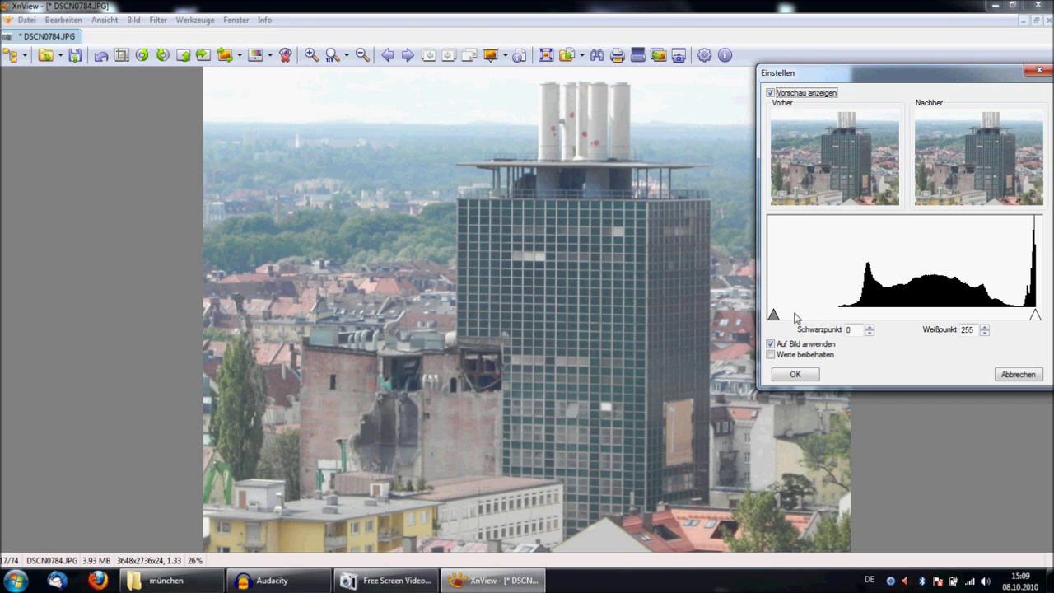
pyautogui.moveTo(772, 314); pyautogui.dragTo(837, 318)
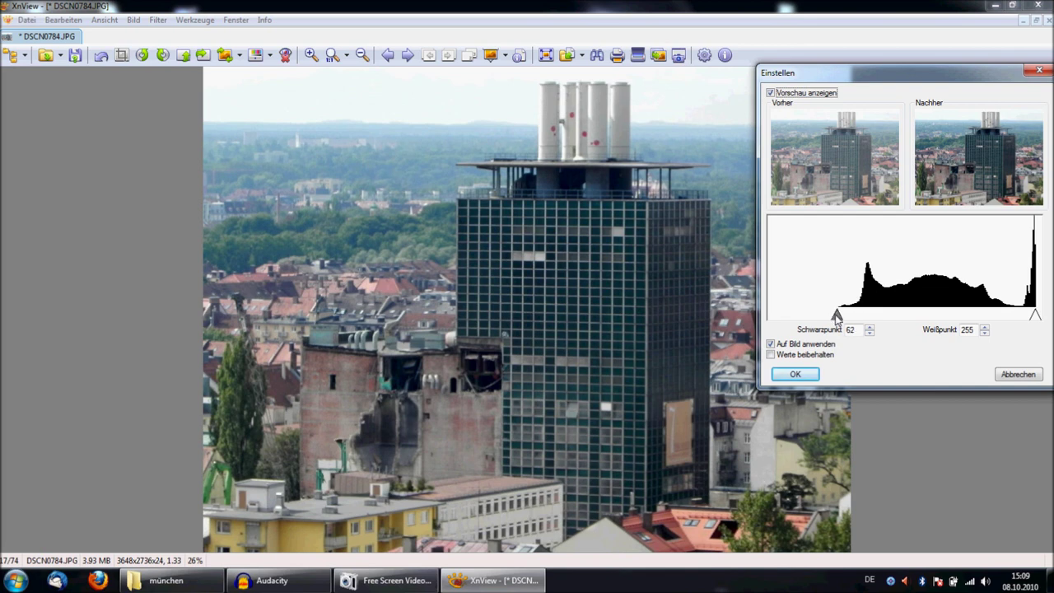
pyautogui.moveTo(1035, 318); pyautogui.dragTo(1017, 320)
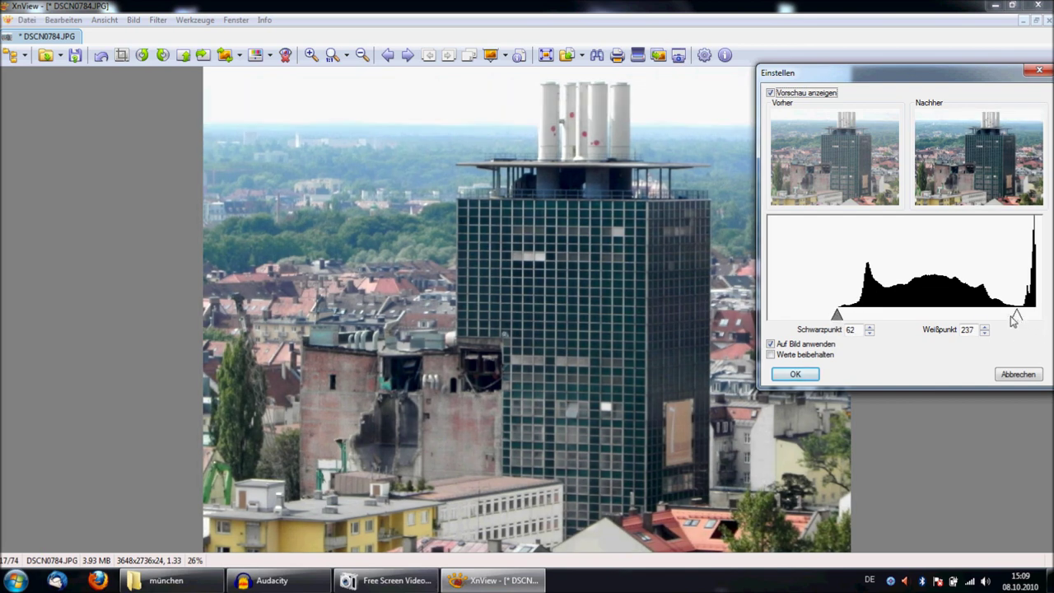
pyautogui.moveTo(1017, 320); pyautogui.dragTo(1008, 321)
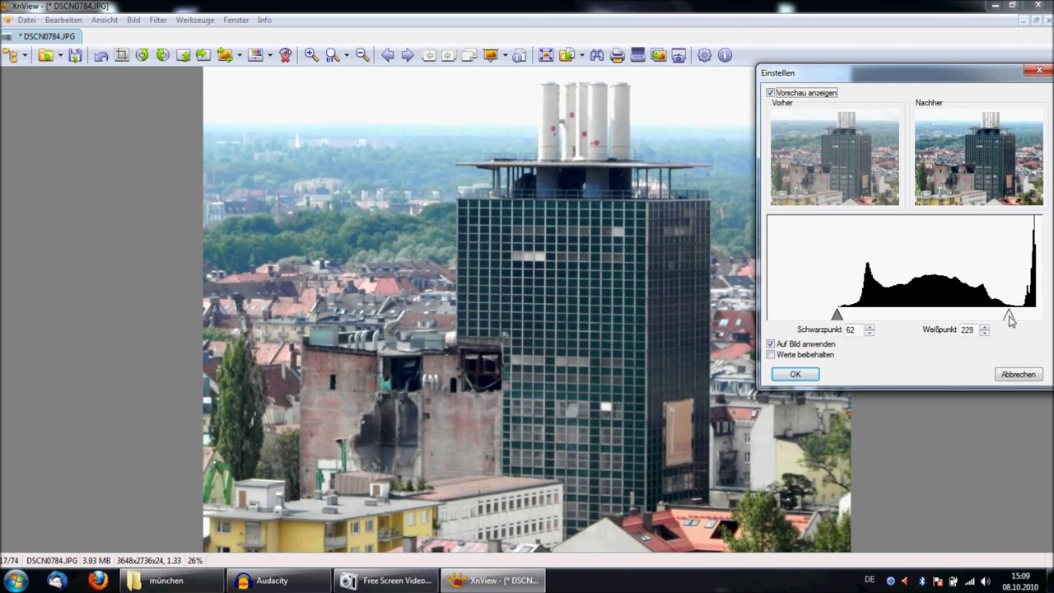
pyautogui.click(797, 374)
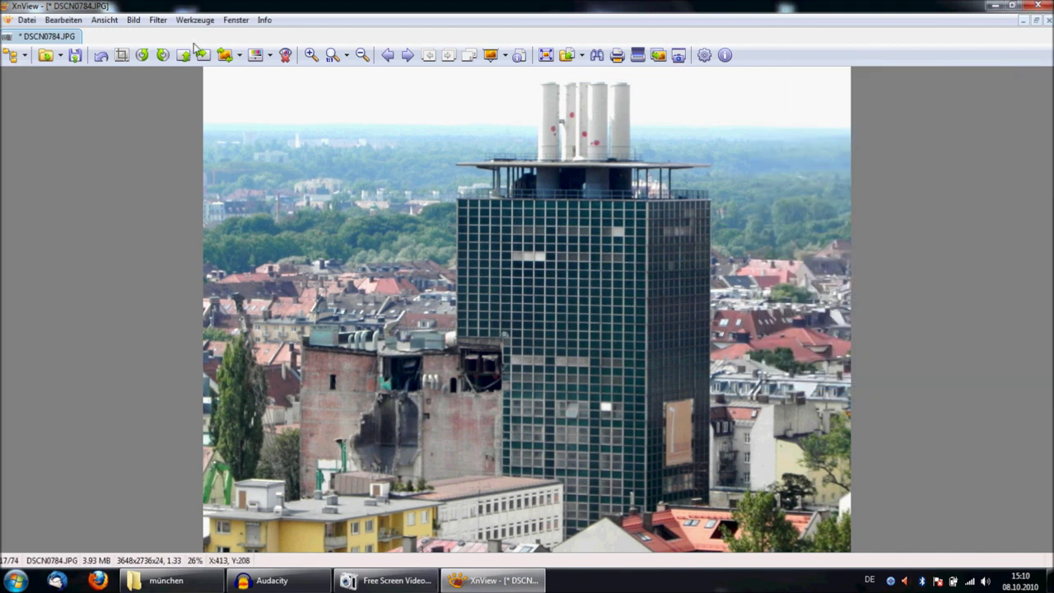
# - Undo the levels, apply Kontrast automatisch einstellen, and return to the thumbnail browser
pyautogui.click(74, 21)
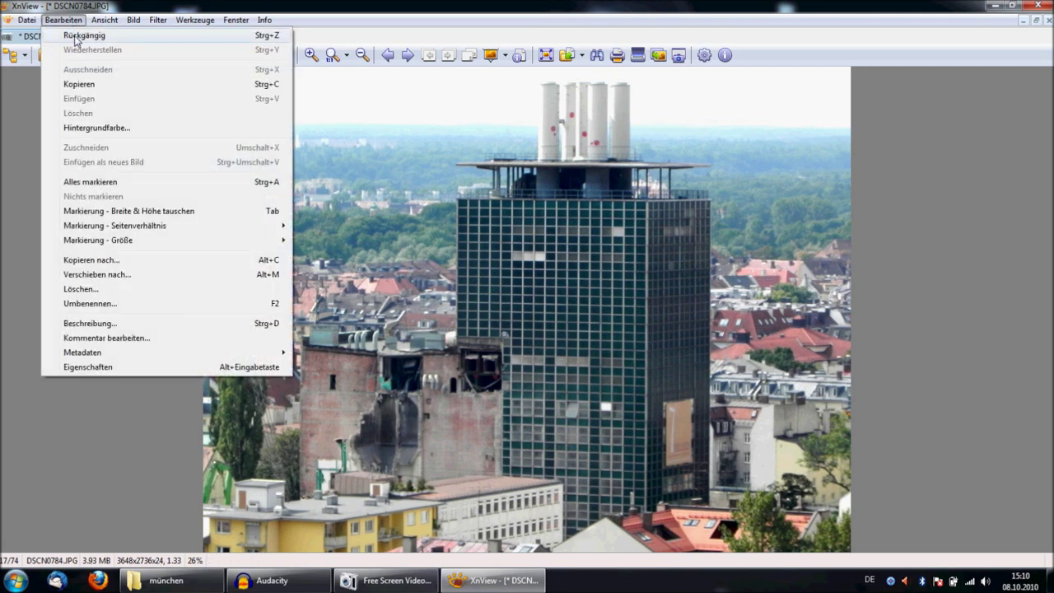
pyautogui.click(76, 36)
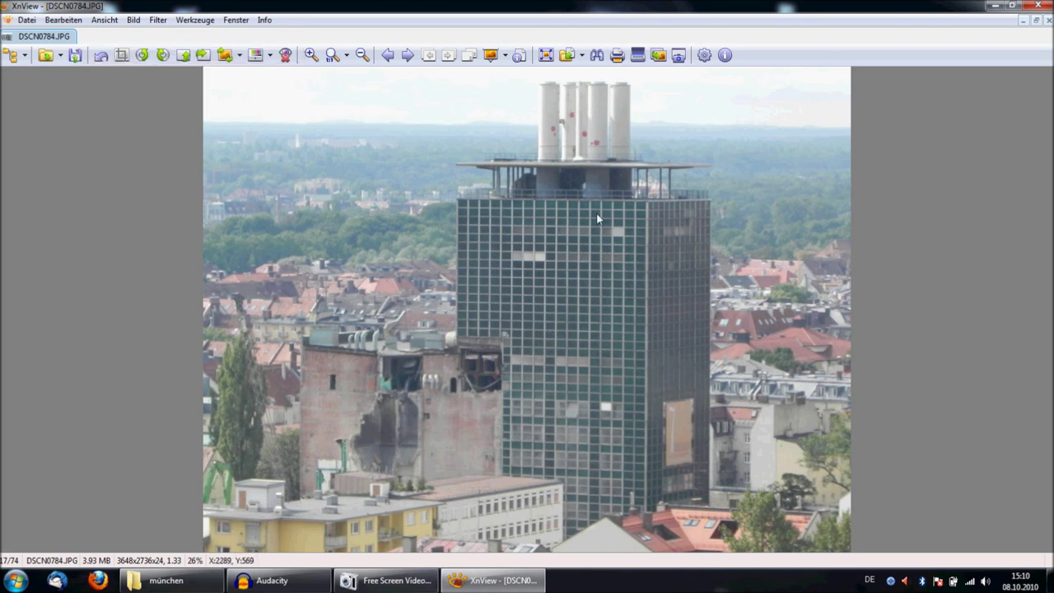
pyautogui.click(133, 19)
pyautogui.moveTo(169, 148)
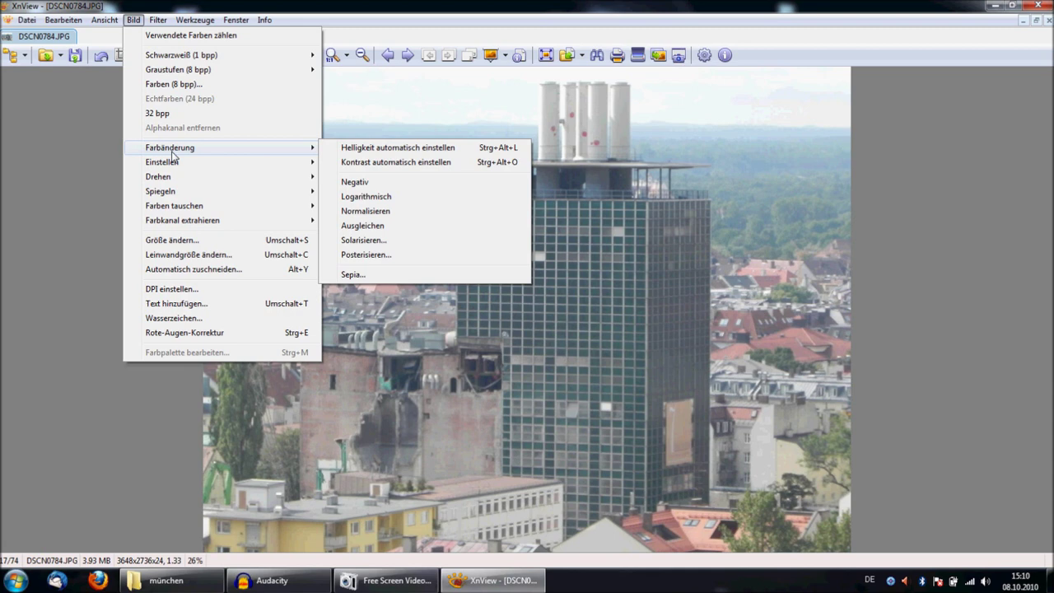
pyautogui.click(79, 52)
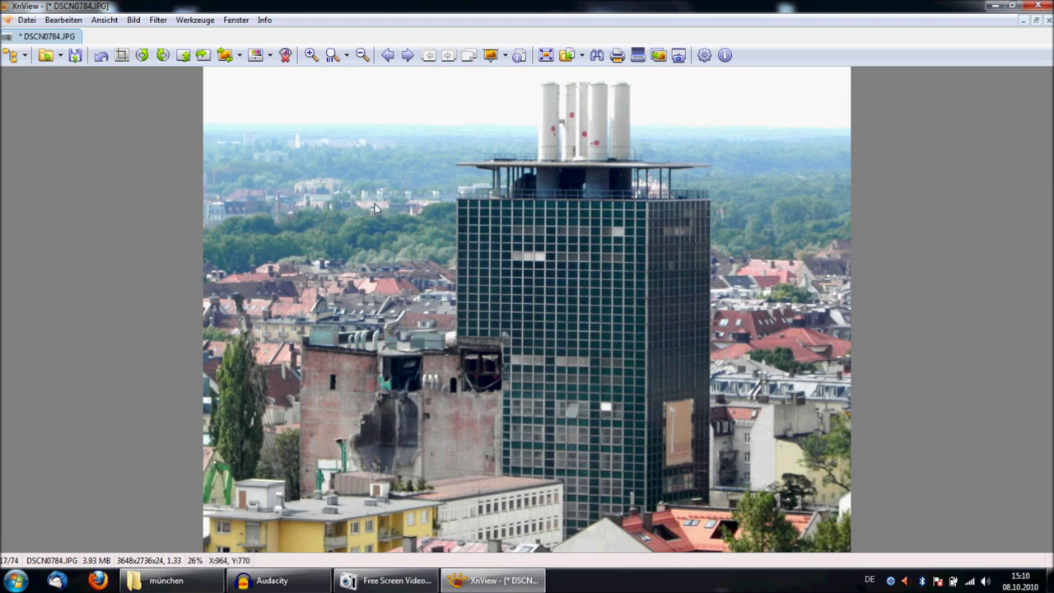
pyautogui.press('Escape')
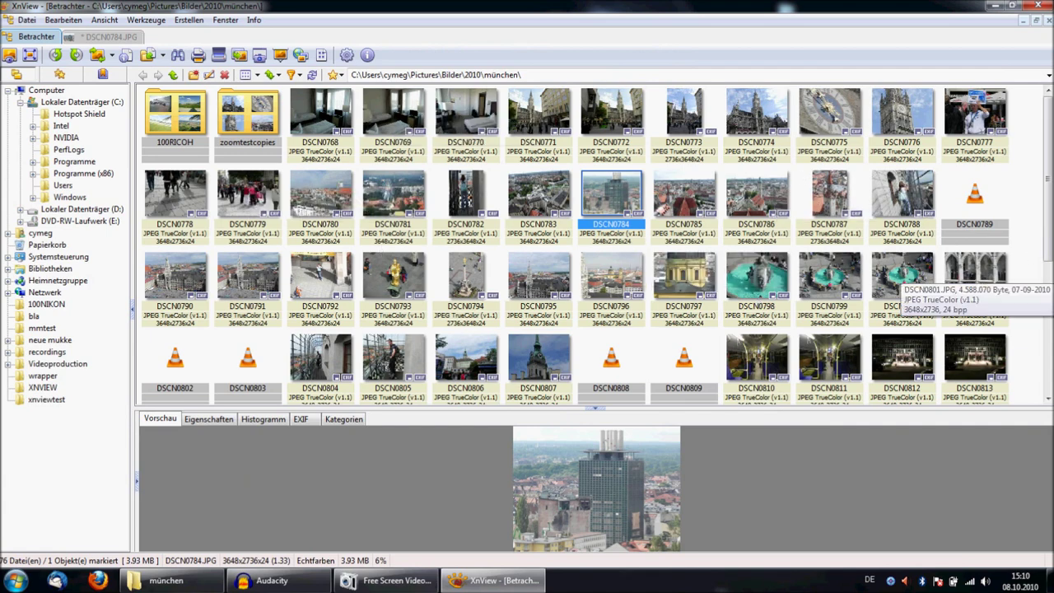
# - Preview DSCN0783, DSCN0786, DSCN0798, DSCN0799, then the Ferris wheel photo DSCN0781
pyautogui.moveTo(1046, 189); pyautogui.dragTo(1042, 146)
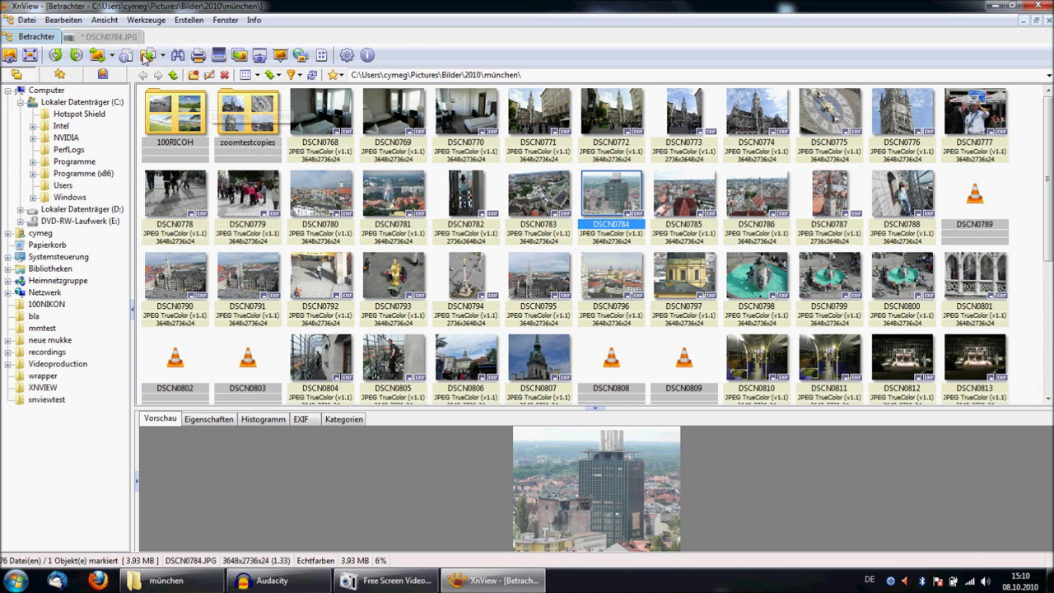
pyautogui.click(506, 251)
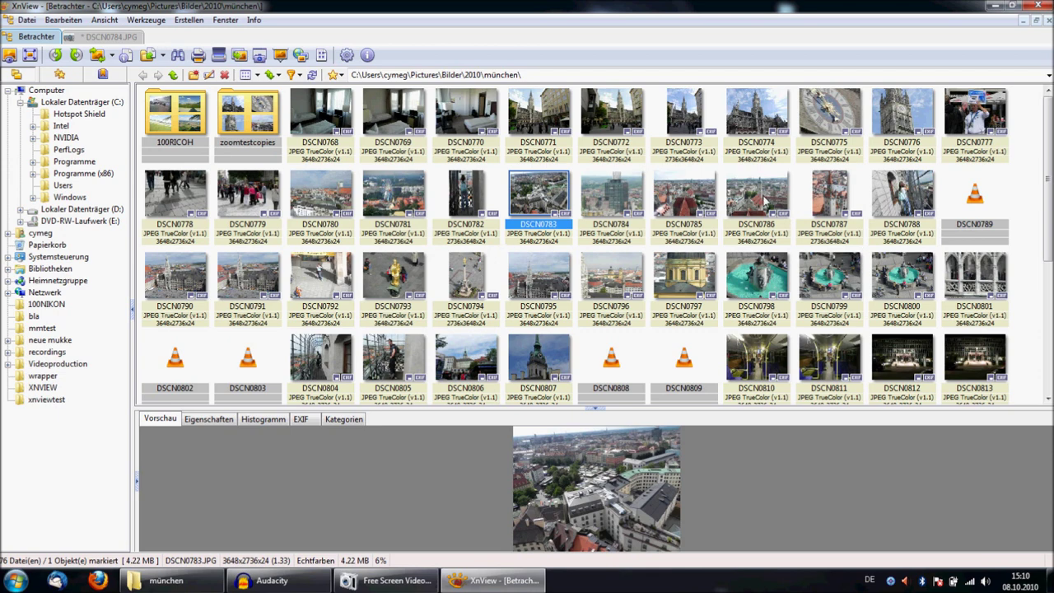
pyautogui.click(766, 201)
pyautogui.click(755, 277)
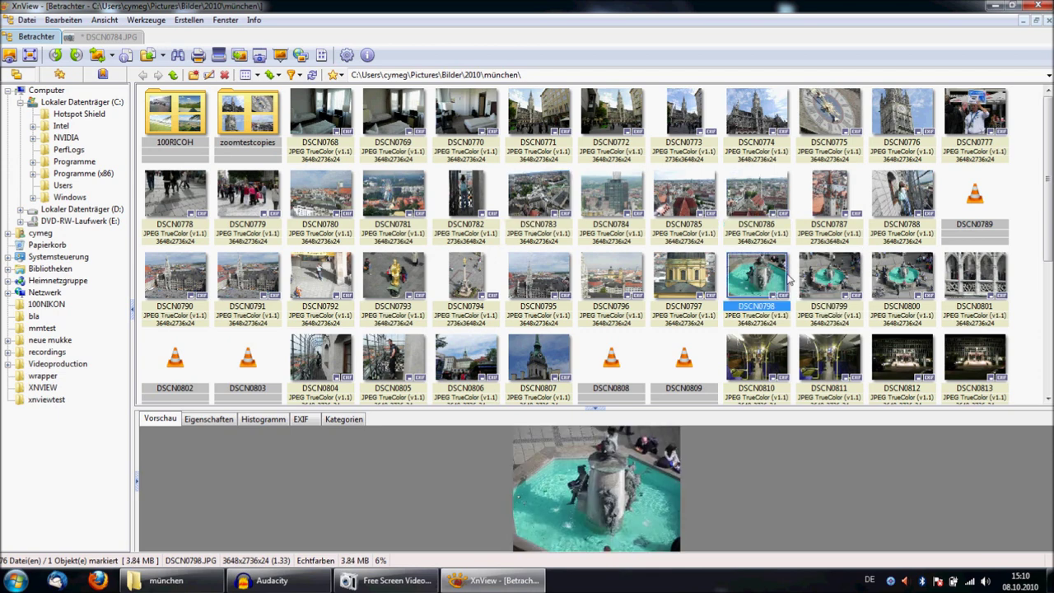
pyautogui.click(820, 278)
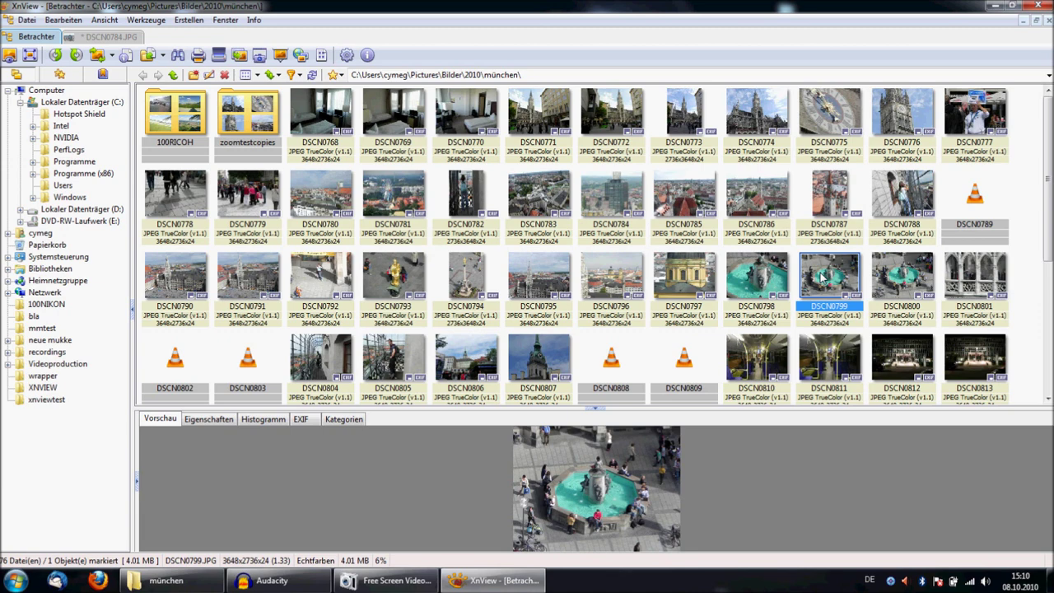
pyautogui.click(531, 190)
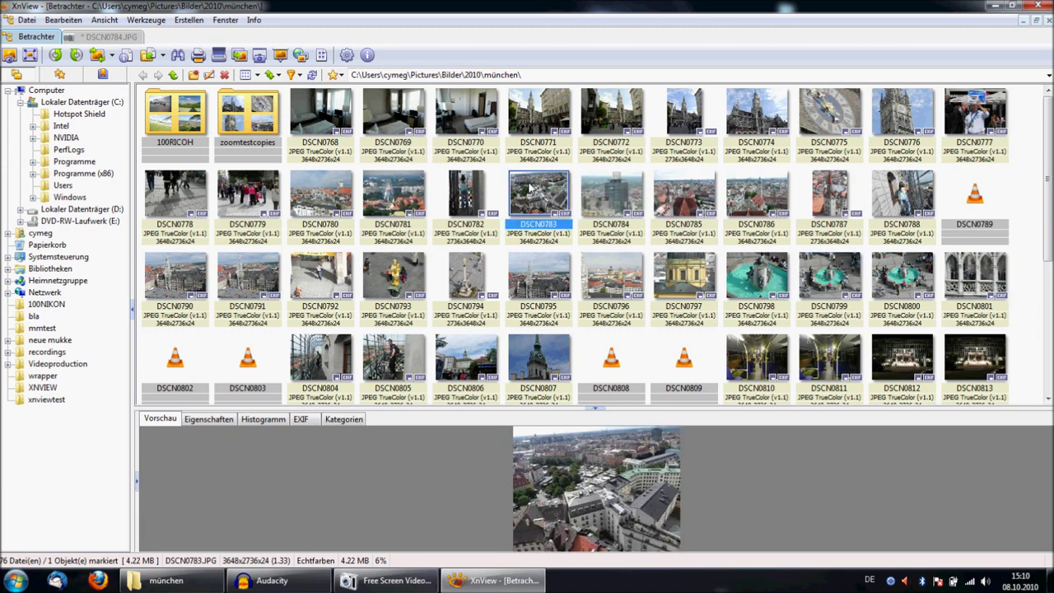
pyautogui.click(382, 194)
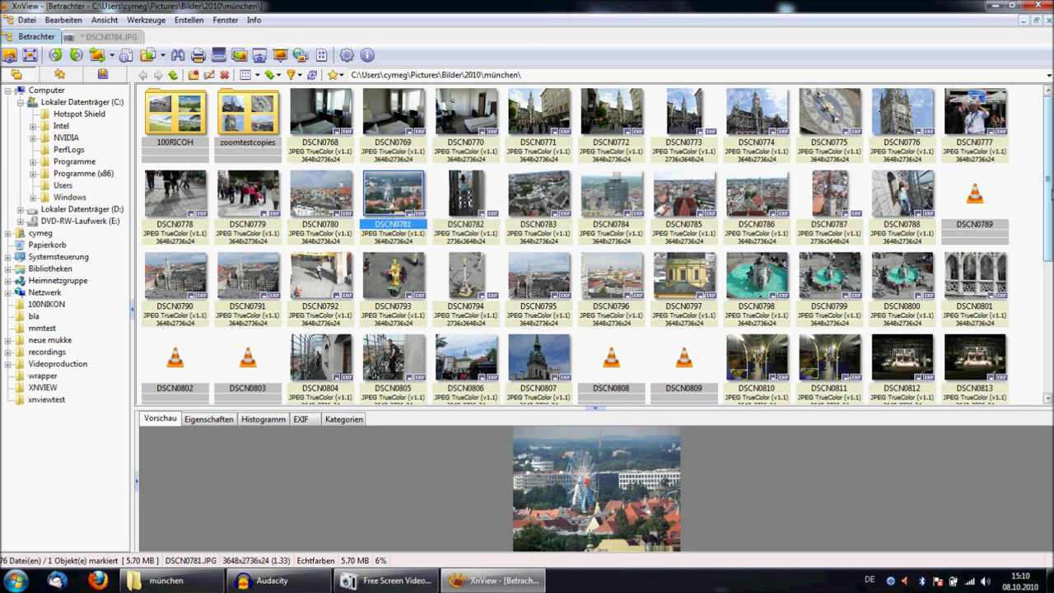
pyautogui.scroll(-5, 1050, 194)
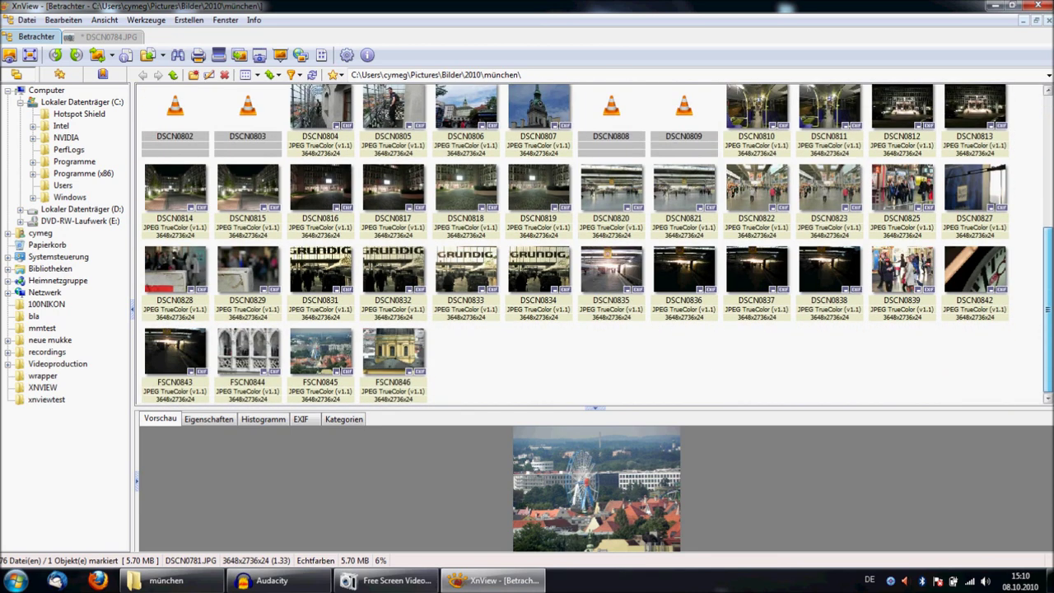
pyautogui.scroll(5, 1050, 193)
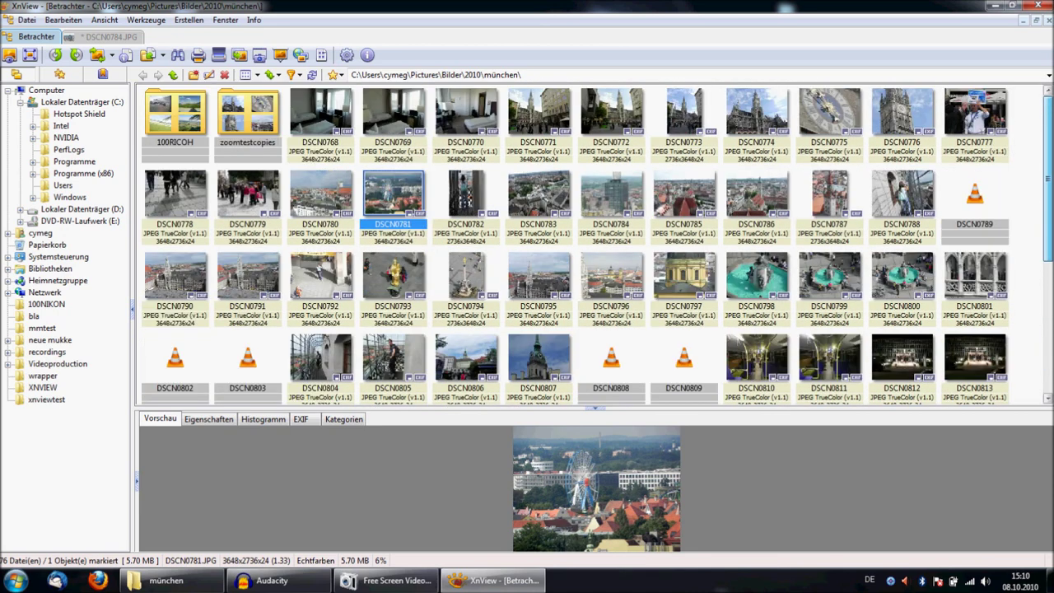